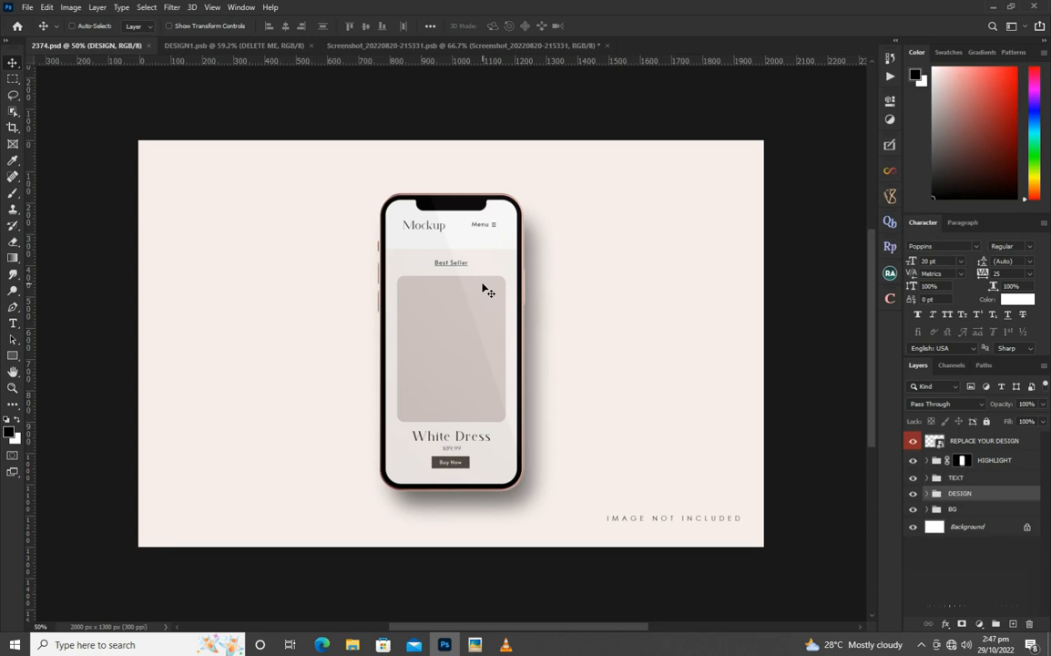
Look over the Instagram screenshot document and return to the 2374.psd phone mockup.
{"action": "left_click", "coordinate": [426, 47]}
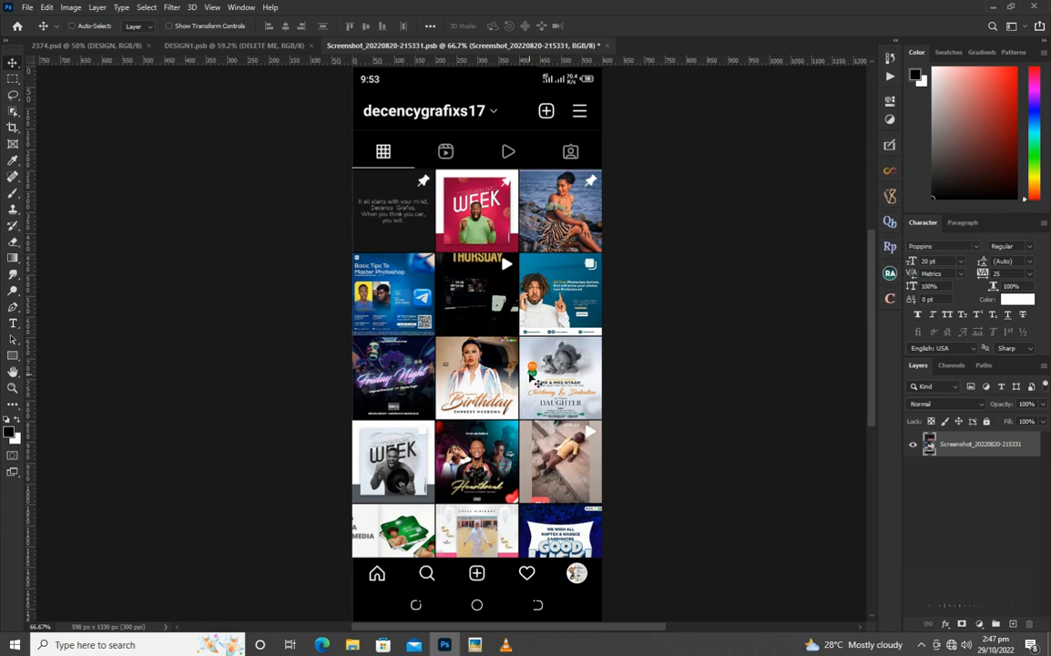
{"action": "left_click", "coordinate": [95, 46]}
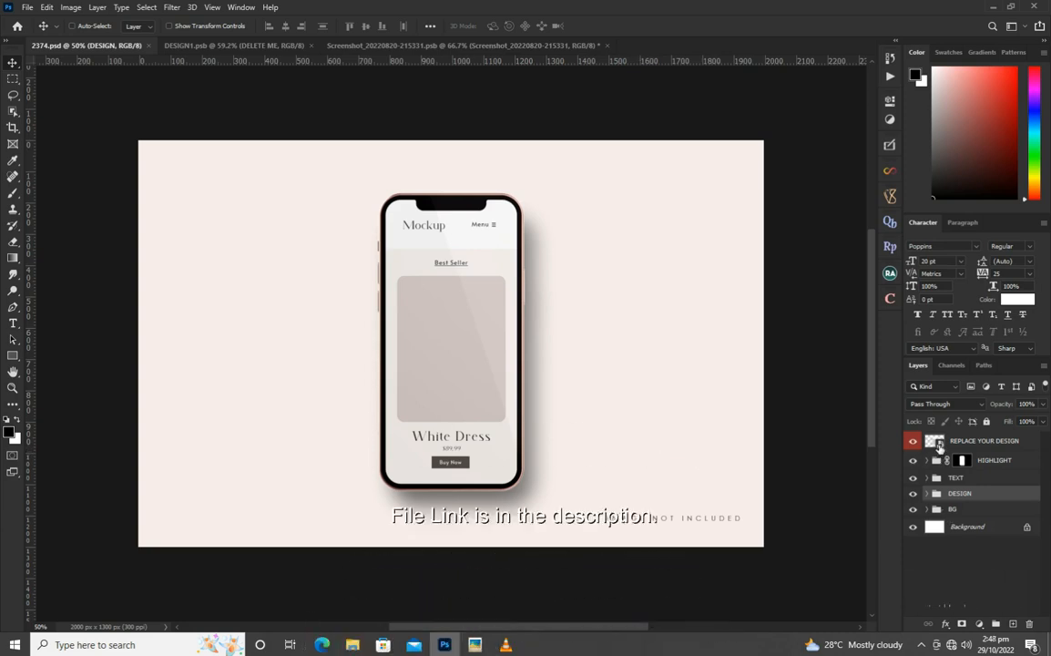
In DESIGN1.psb, move the PASTE YOUR DESIGN HERE layer into the DELETE ME group.
{"action": "left_click", "coordinate": [253, 47]}
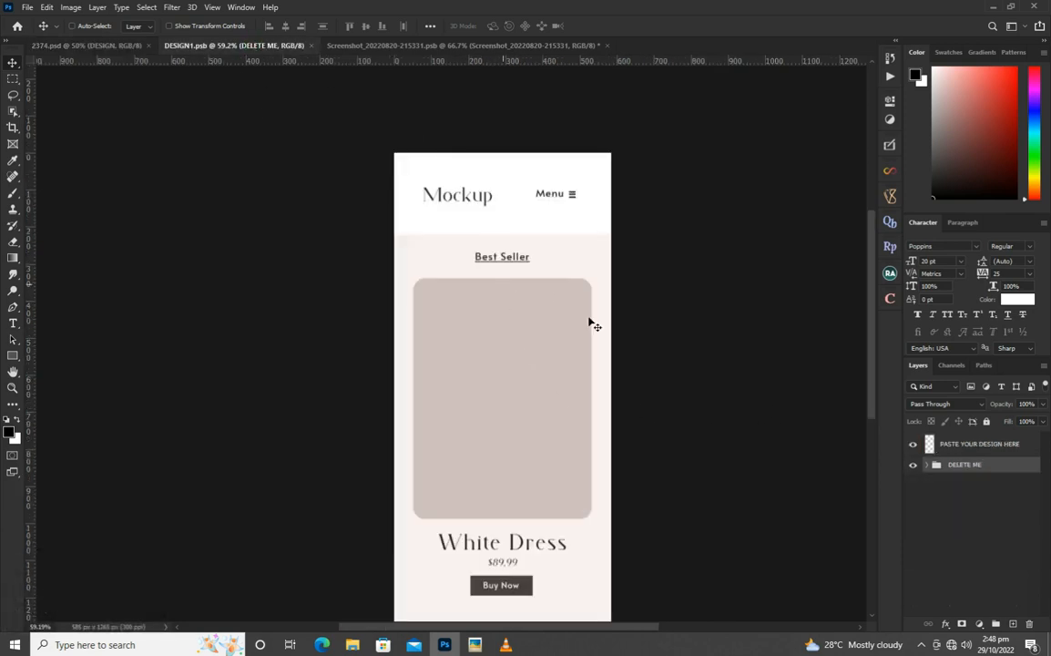
{"action": "left_click", "coordinate": [943, 450]}
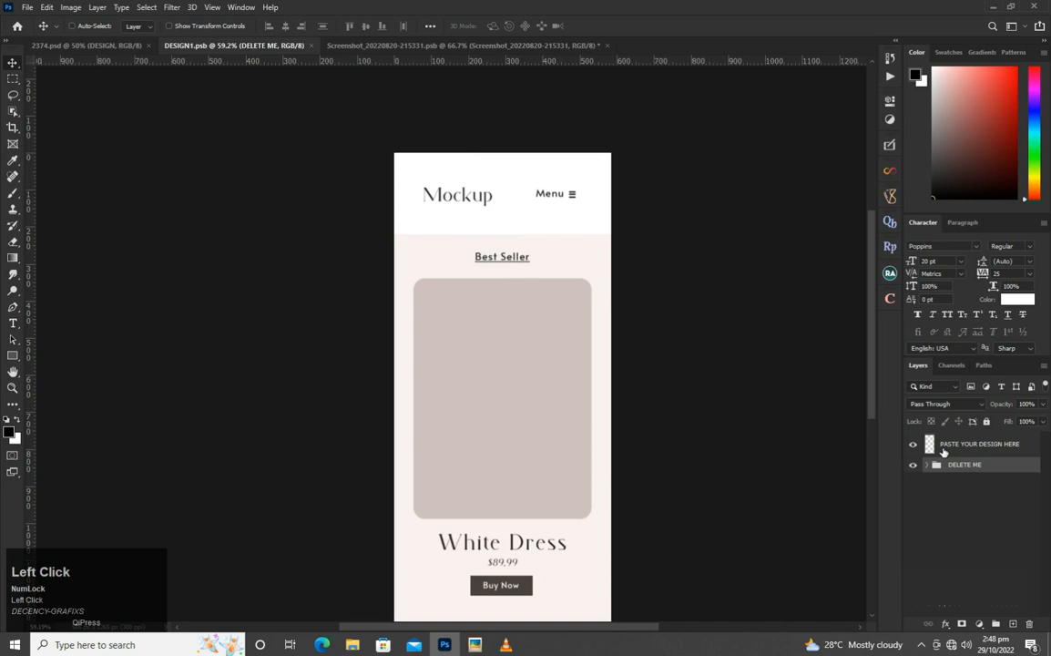
{"action": "left_click", "coordinate": [950, 450]}
{"action": "left_click_drag", "start_coordinate": [951, 449], "coordinate": [953, 462]}
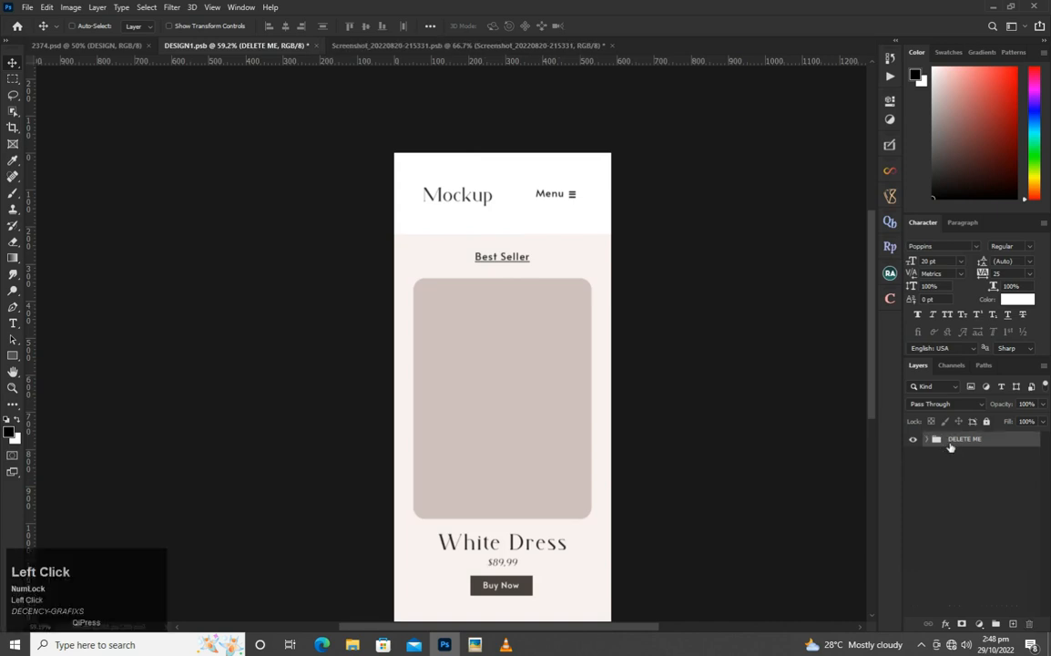
{"action": "scroll", "coordinate": [469, 82], "scroll_direction": "down", "scroll_amount": 2}
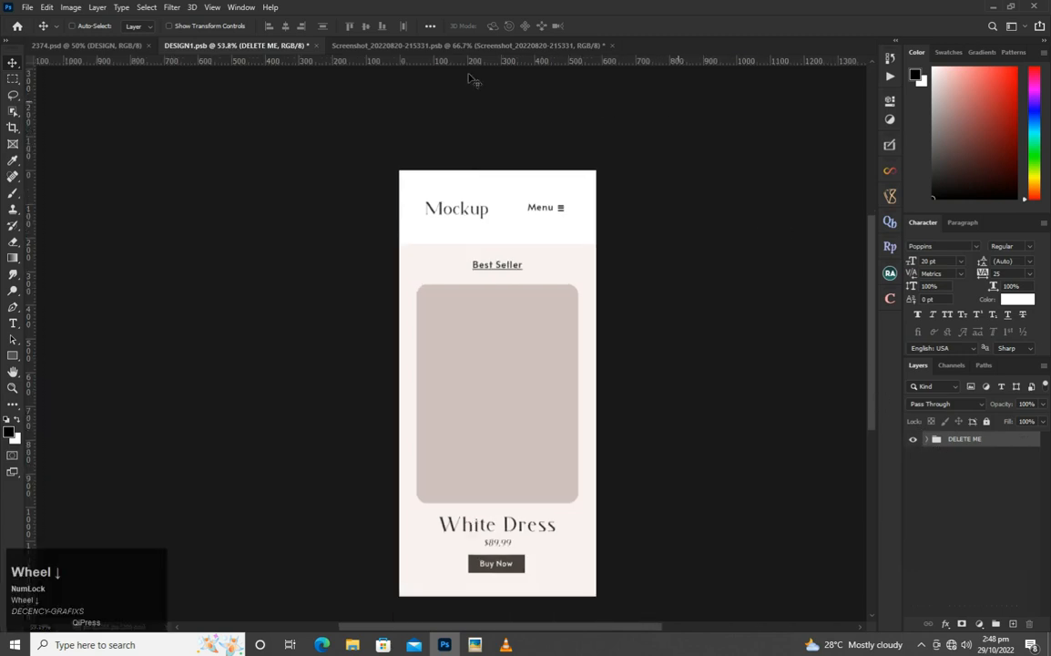
{"action": "left_click", "coordinate": [952, 445]}
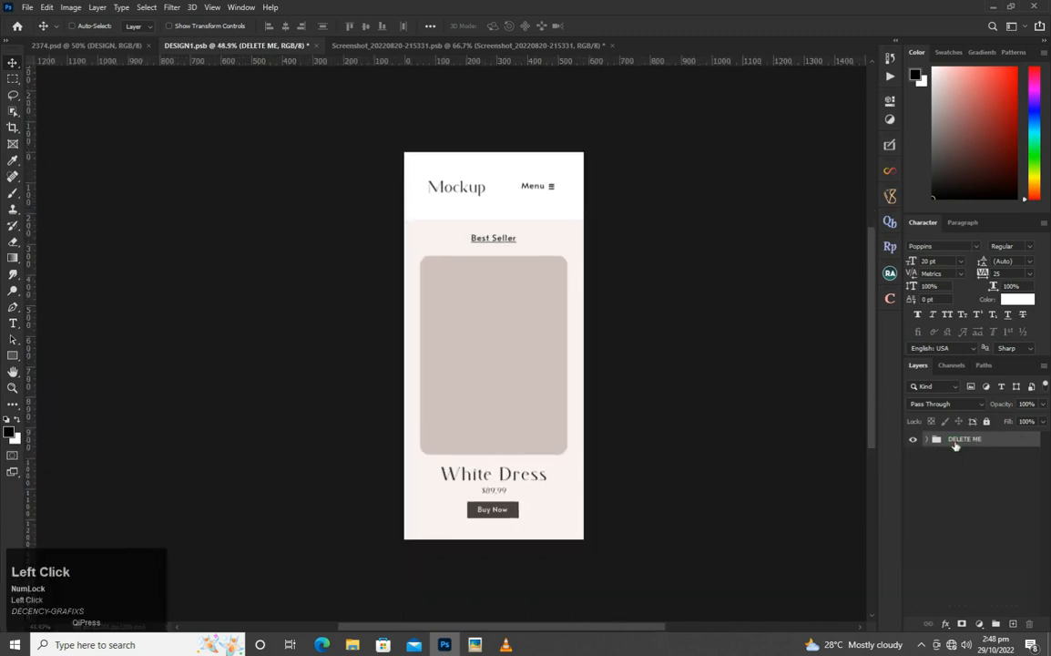
Copy the Instagram screenshot layer from its own document into DESIGN1.psb, above the DELETE ME group.
{"action": "left_click", "coordinate": [469, 45]}
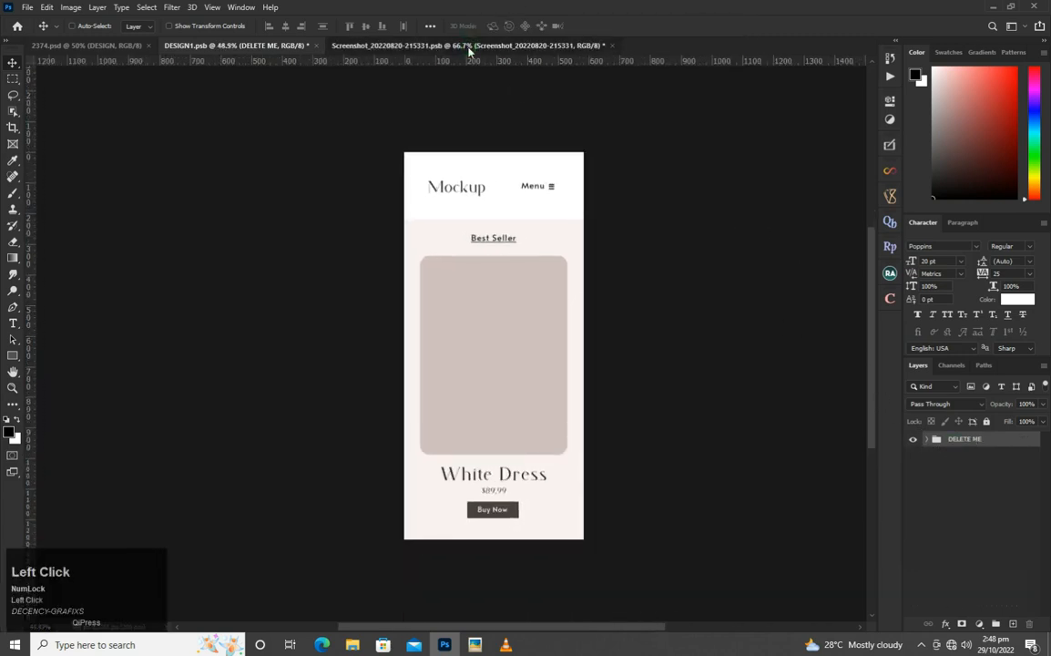
{"action": "left_click_drag", "start_coordinate": [530, 341], "coordinate": [293, 97]}
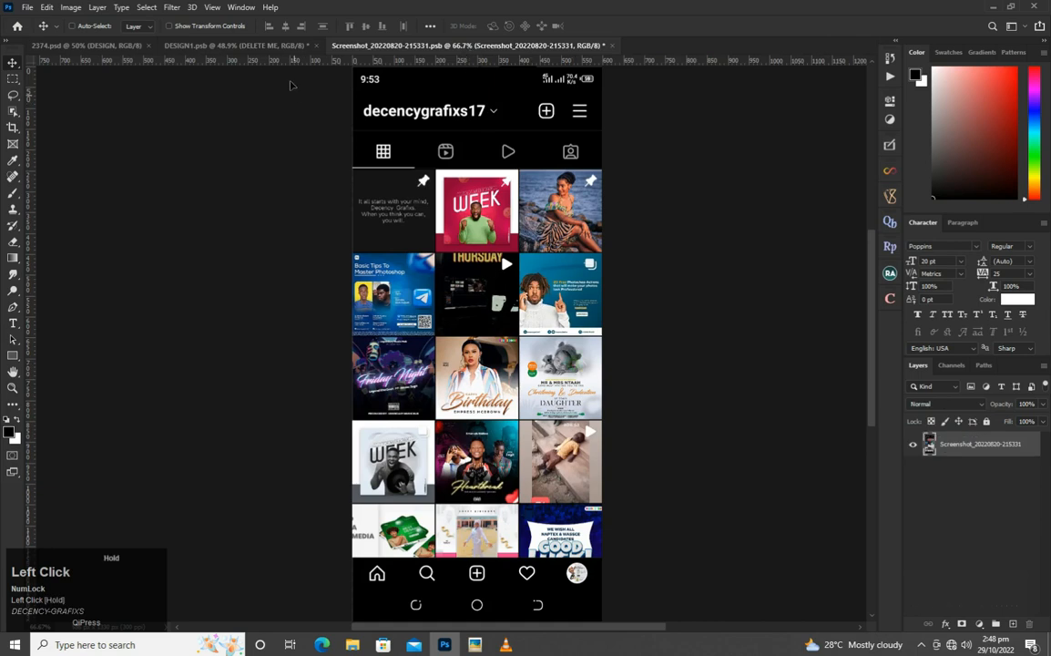
{"action": "left_click_drag", "start_coordinate": [248, 50], "coordinate": [514, 386]}
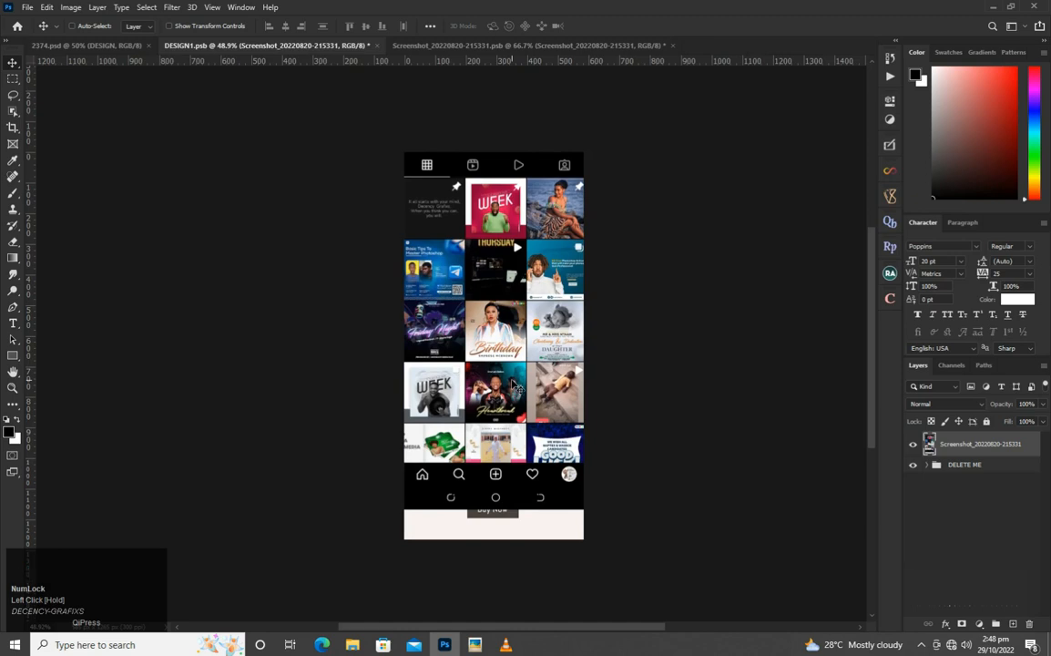
Align the screenshot to cover the whole DESIGN1.psb canvas and save it to update the 2374.psd mockup.
{"action": "left_click_drag", "start_coordinate": [503, 273], "coordinate": [508, 321]}
{"action": "key", "text": "Left"}
{"action": "key", "text": "Left"}
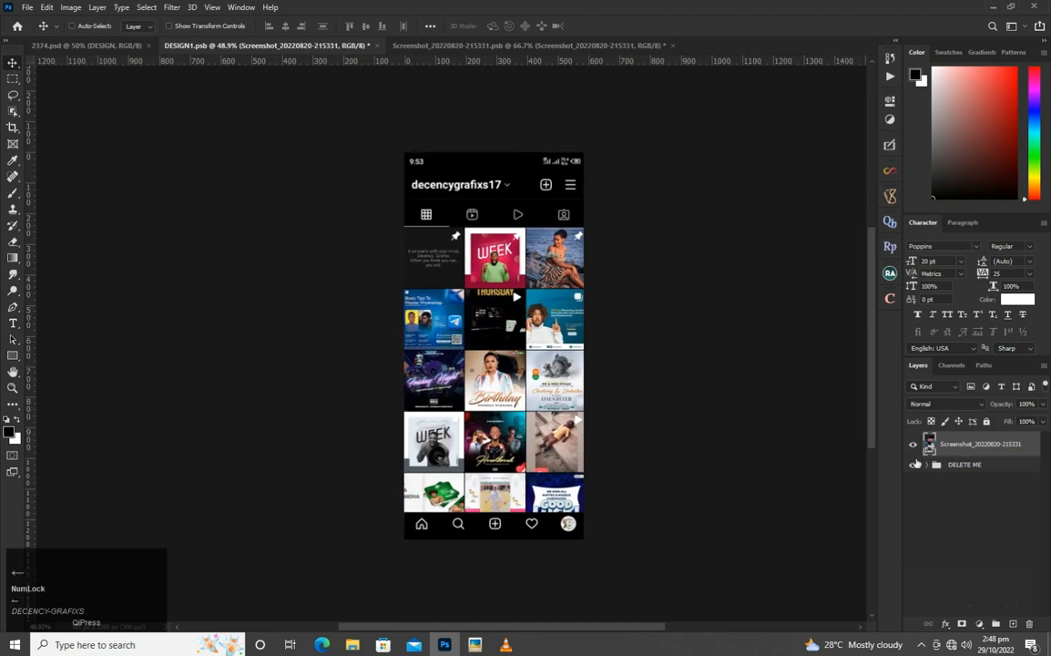
{"action": "key", "text": "ctrl+s"}
{"action": "left_click", "coordinate": [106, 54]}
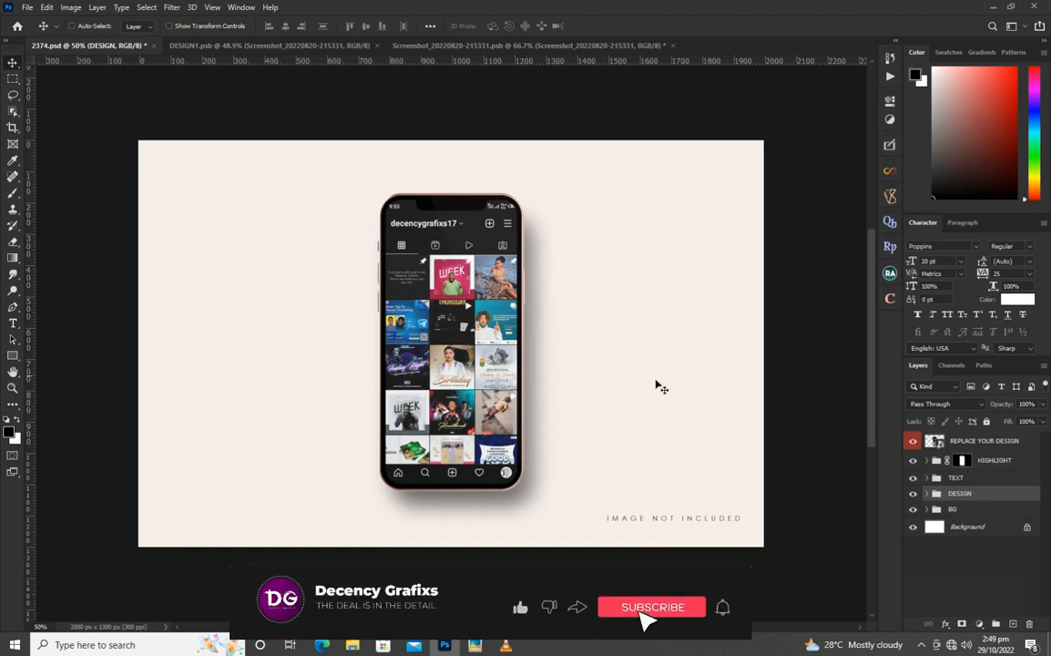
Hide the Background layer and the BG, TEXT and HIGHLIGHT groups, leaving only the phone on transparency.
{"action": "left_click", "coordinate": [914, 528]}
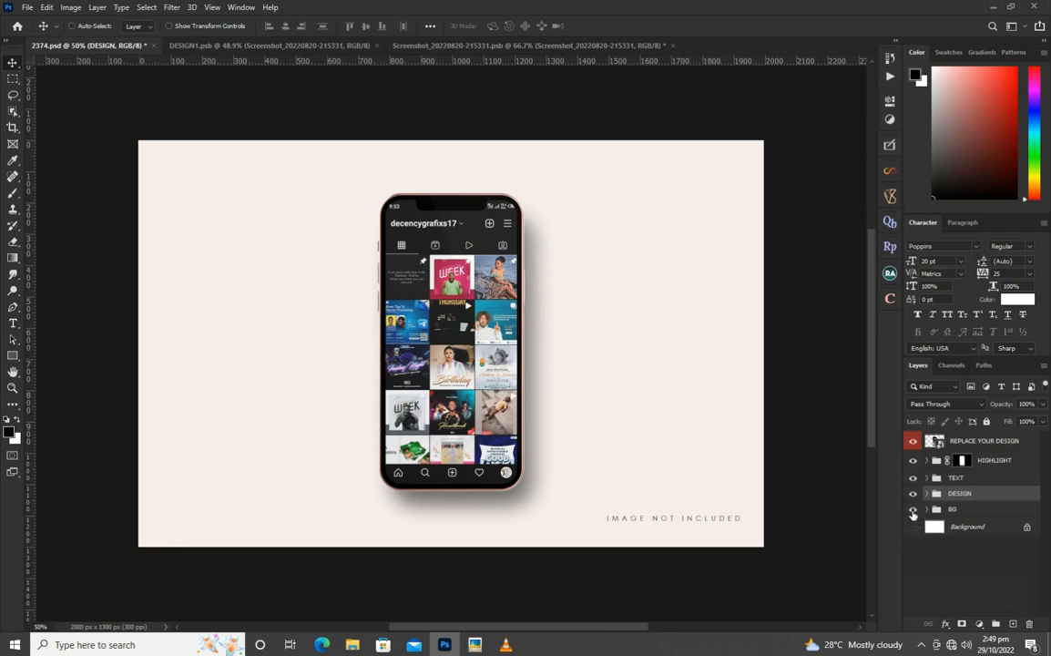
{"action": "left_click", "coordinate": [912, 509]}
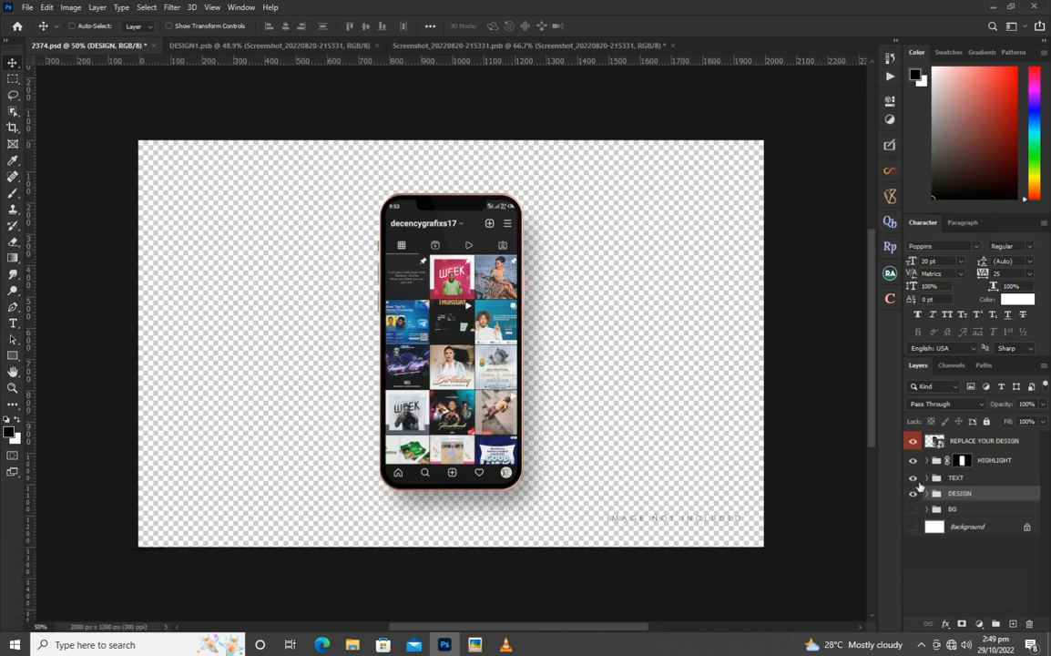
{"action": "left_click", "coordinate": [912, 477]}
{"action": "left_click", "coordinate": [912, 460]}
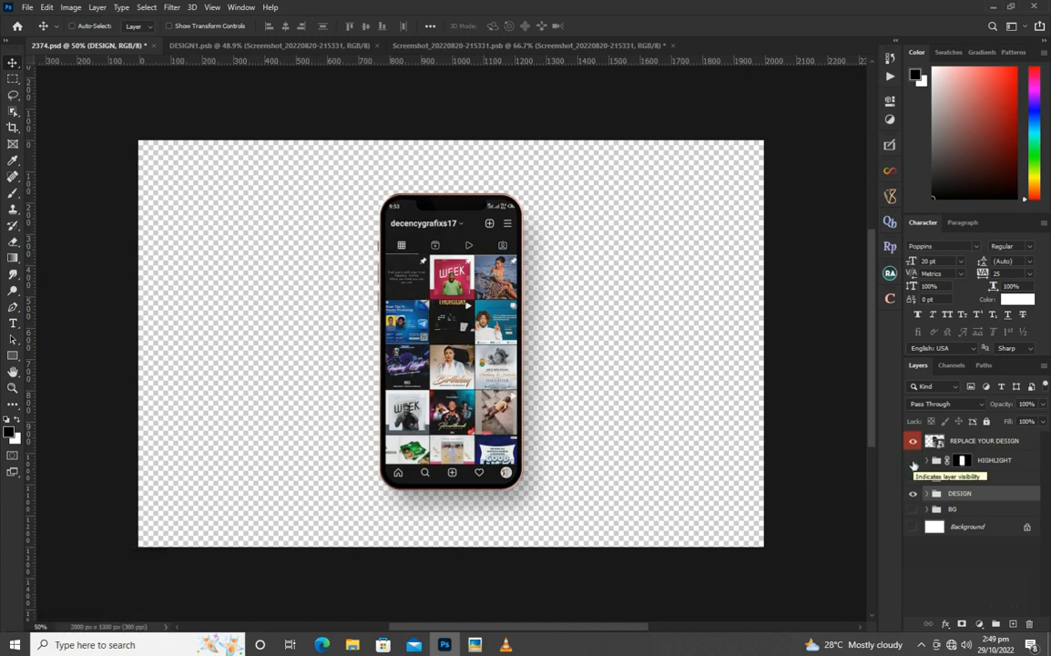
{"action": "left_click", "coordinate": [913, 464]}
{"action": "left_click", "coordinate": [913, 465]}
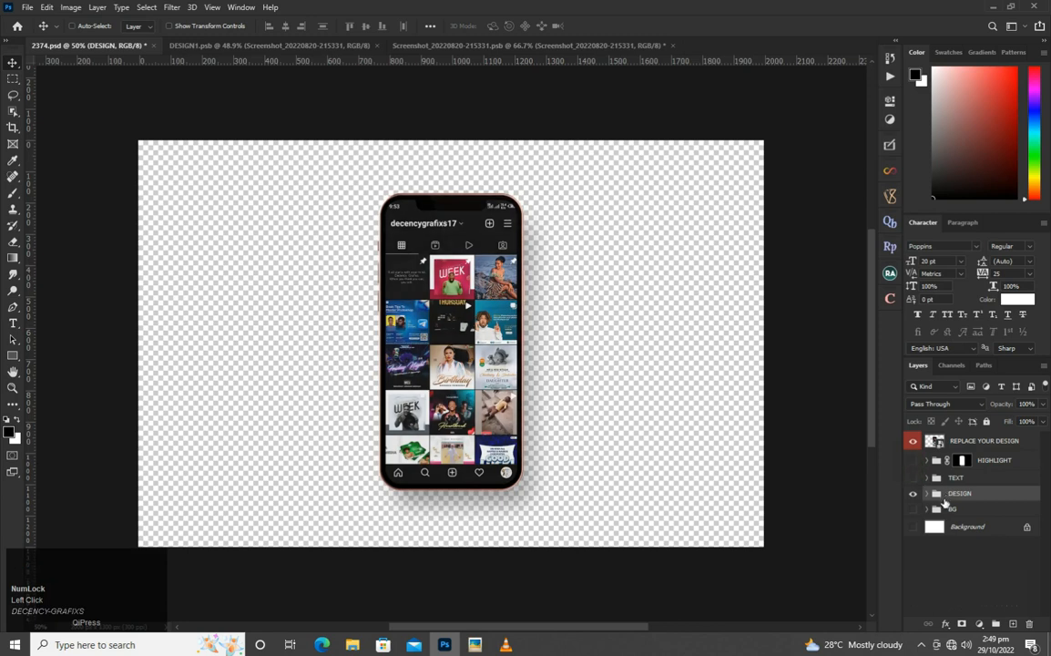
Create a merged copy of the DESIGN group and move it to the empty area right of the original phone.
{"action": "key", "text": "ctrl"}
{"action": "key", "text": "ctrl+alt+e"}
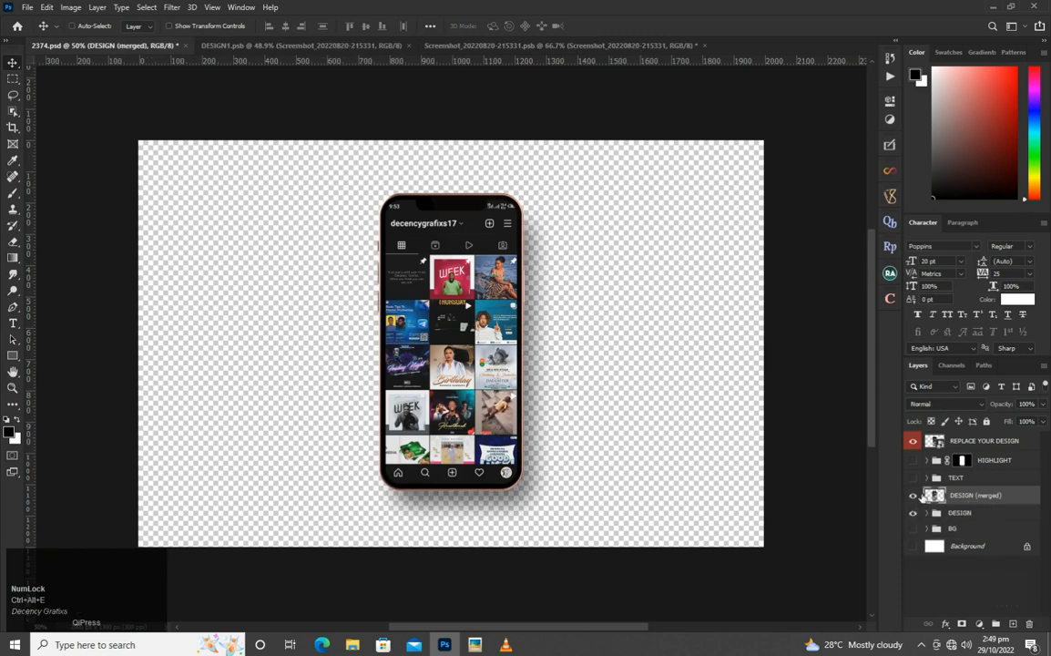
{"action": "left_click_drag", "start_coordinate": [412, 330], "coordinate": [678, 339]}
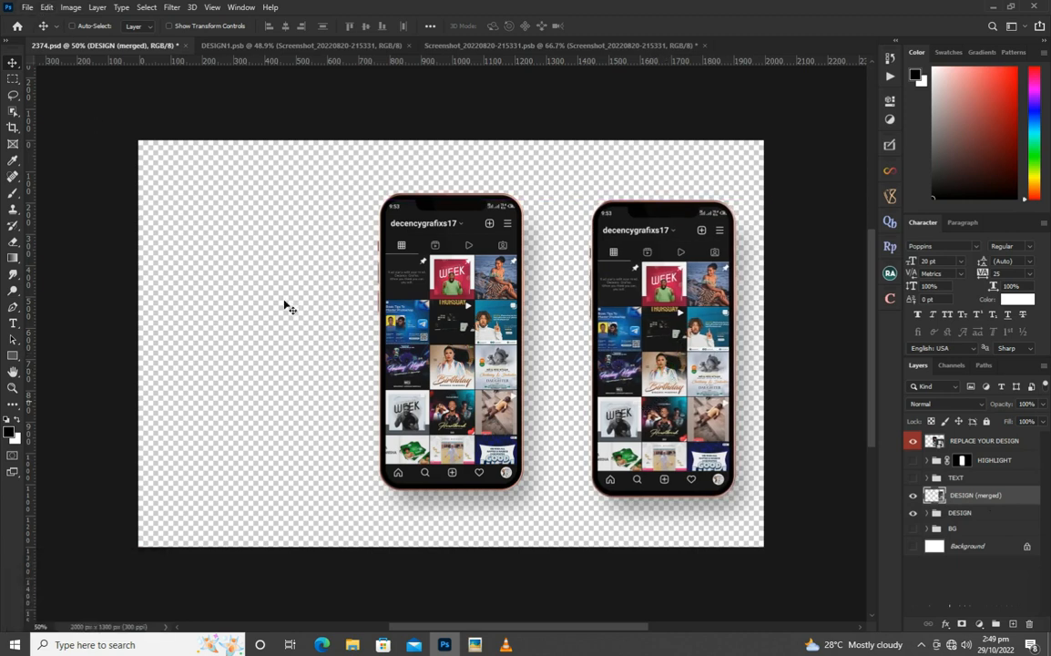
Create a new RGB document 8 by 8 inches at 300 pixels/inch with a white background.
{"action": "left_click", "coordinate": [26, 7]}
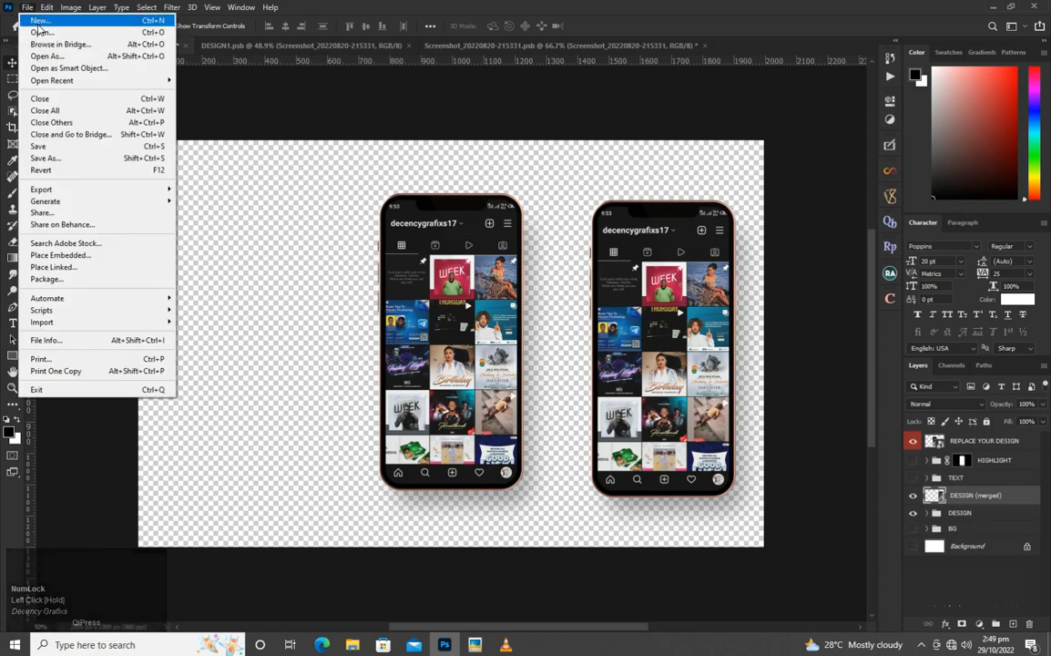
{"action": "left_click", "coordinate": [39, 22]}
{"action": "left_click_drag", "start_coordinate": [714, 245], "coordinate": [668, 248]}
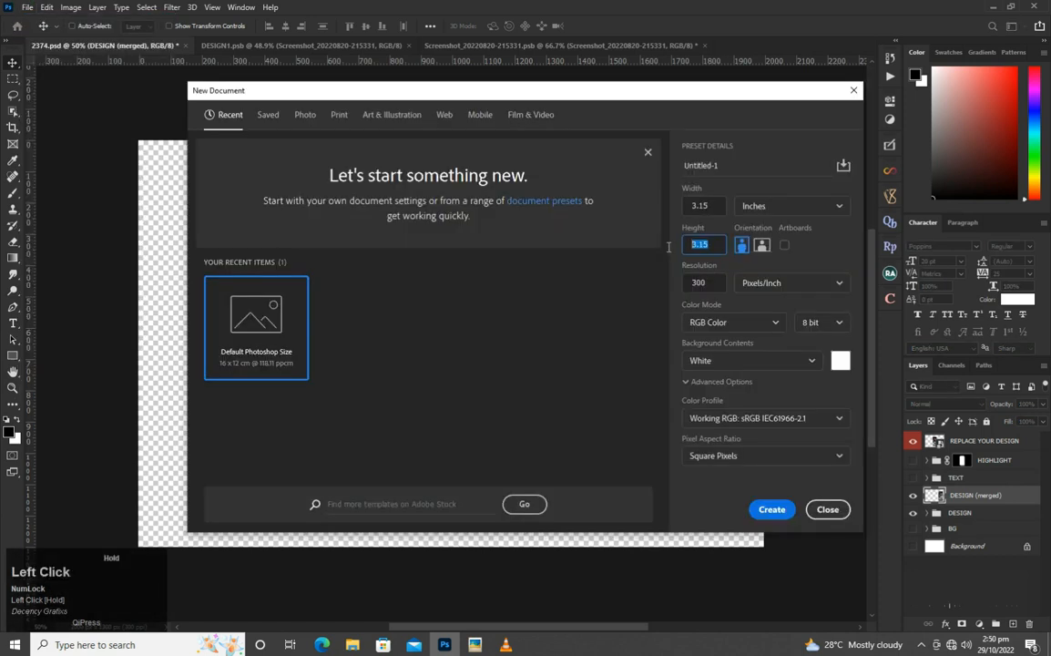
{"action": "type", "text": "8"}
{"action": "left_click_drag", "start_coordinate": [702, 209], "coordinate": [712, 208]}
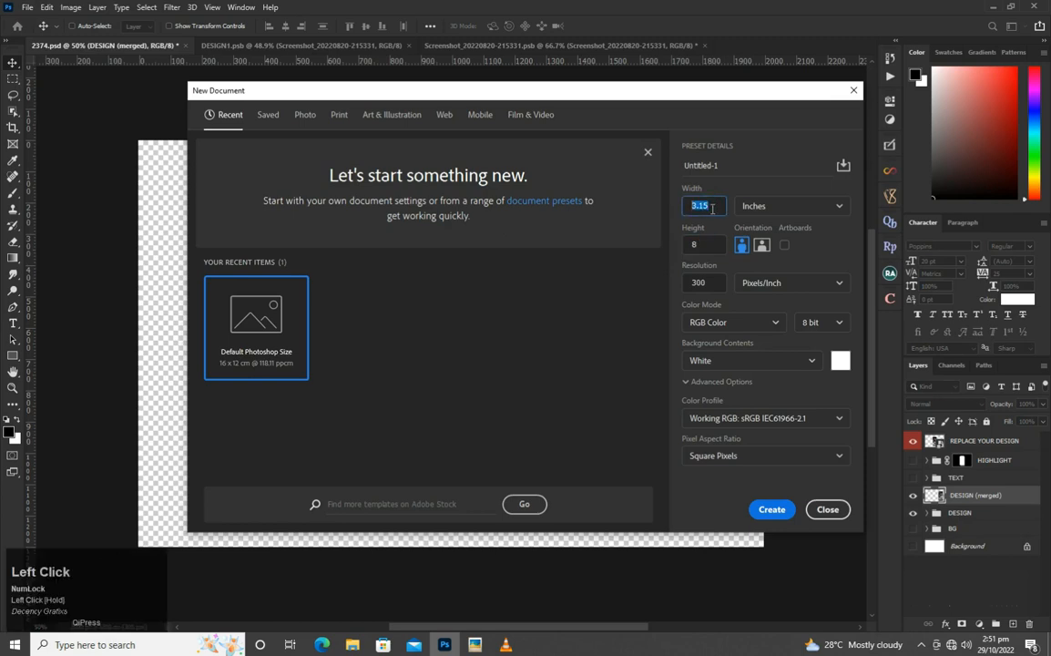
{"action": "type", "text": "8"}
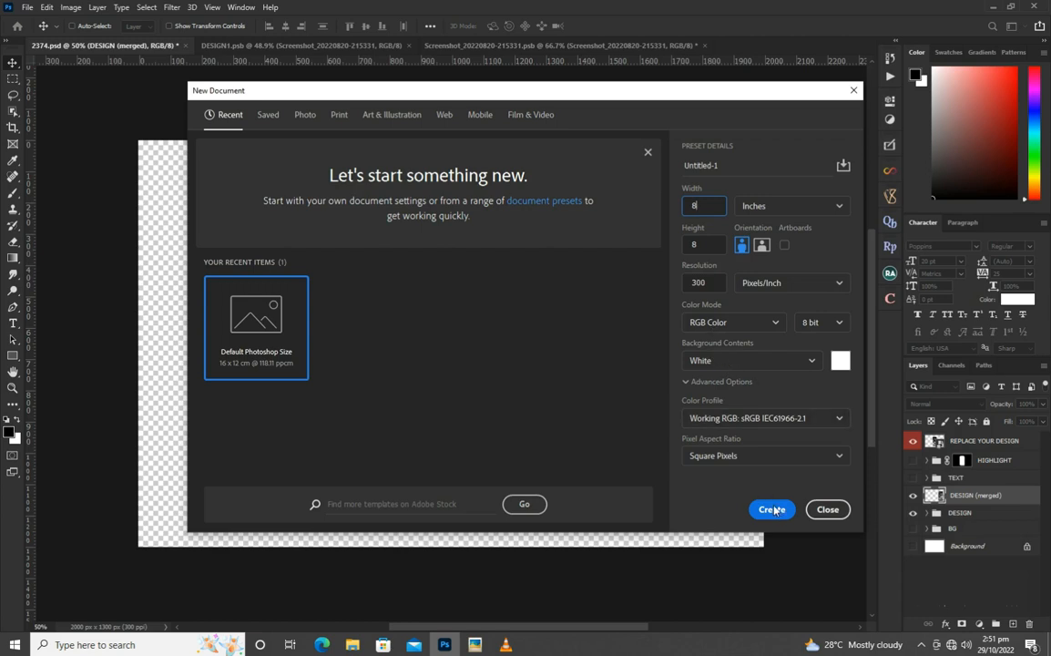
{"action": "left_click", "coordinate": [783, 502]}
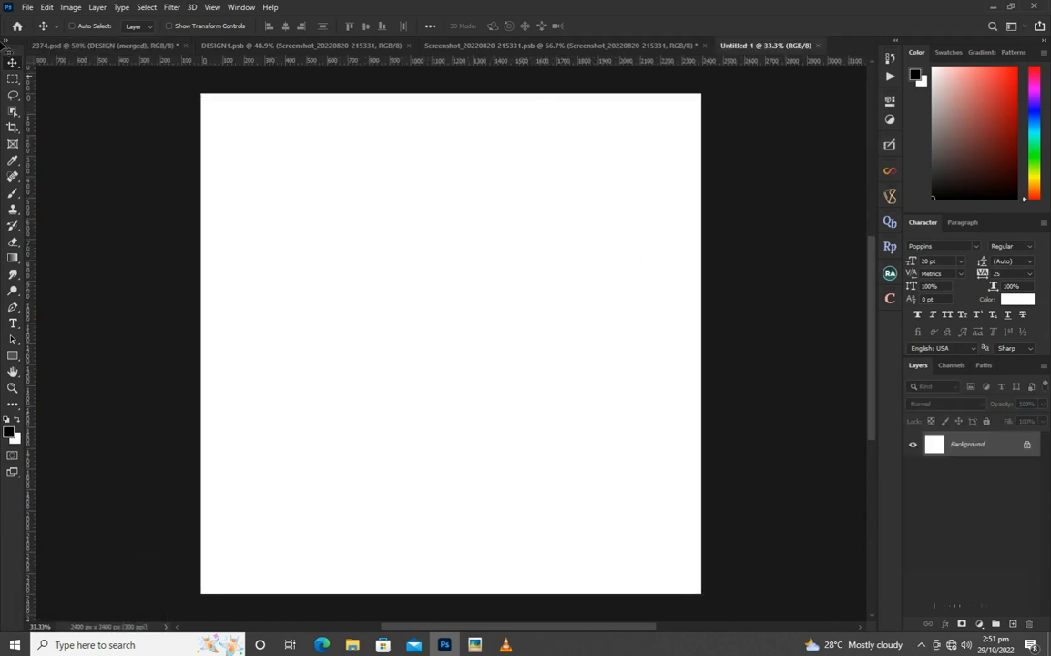
Draw a rectangle about 1763 by 2544 px over the left part of the canvas, extending past its edges.
{"action": "left_click", "coordinate": [13, 358]}
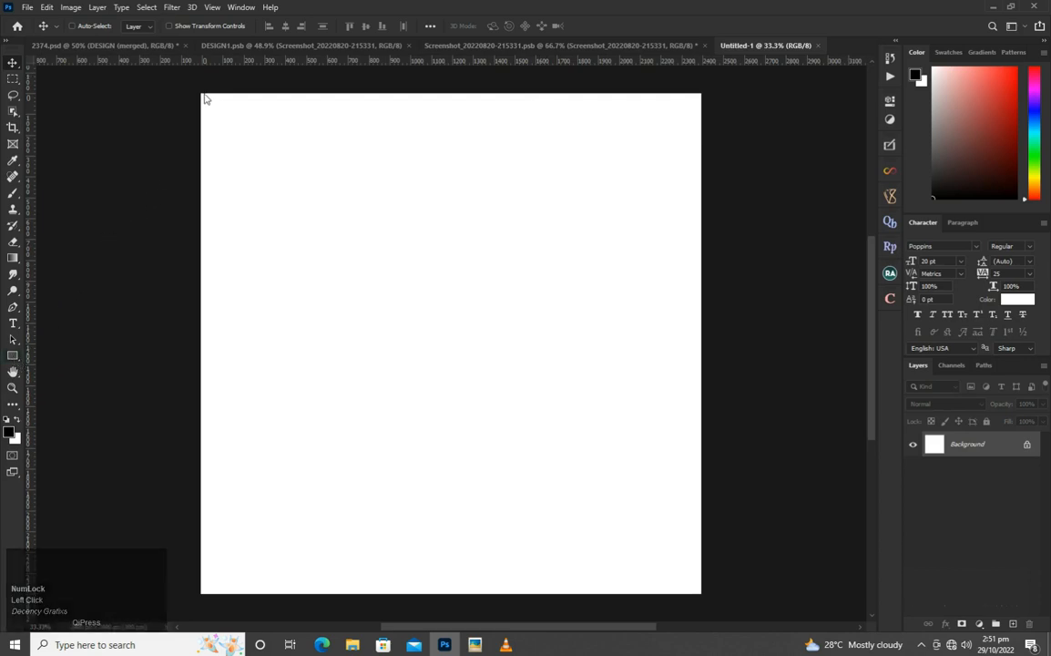
{"action": "left_click_drag", "start_coordinate": [190, 81], "coordinate": [553, 597]}
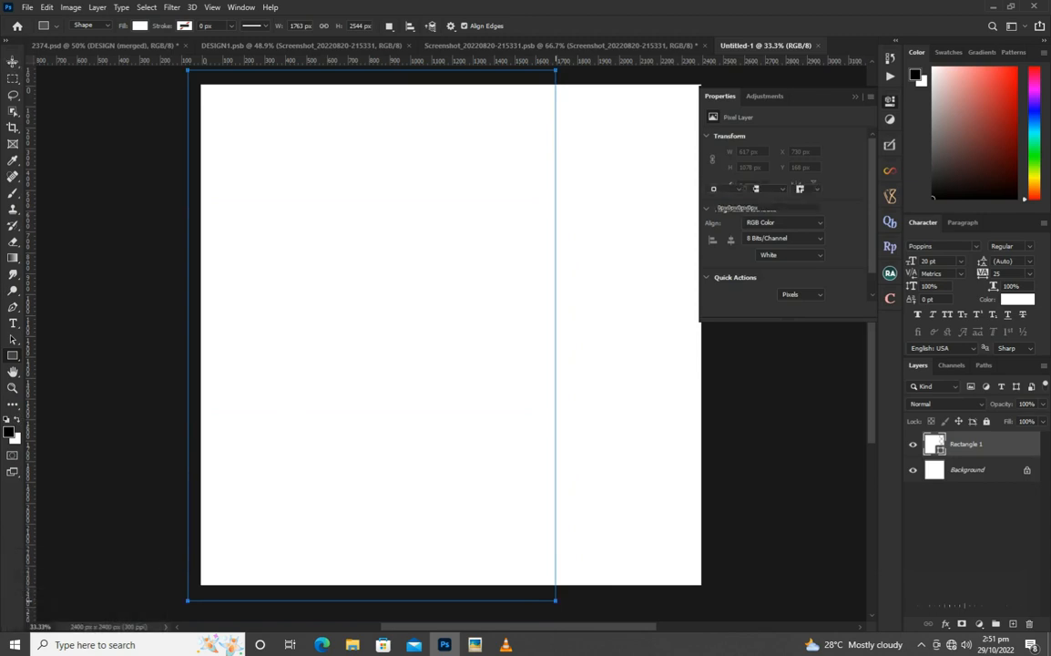
{"action": "key", "text": "v"}
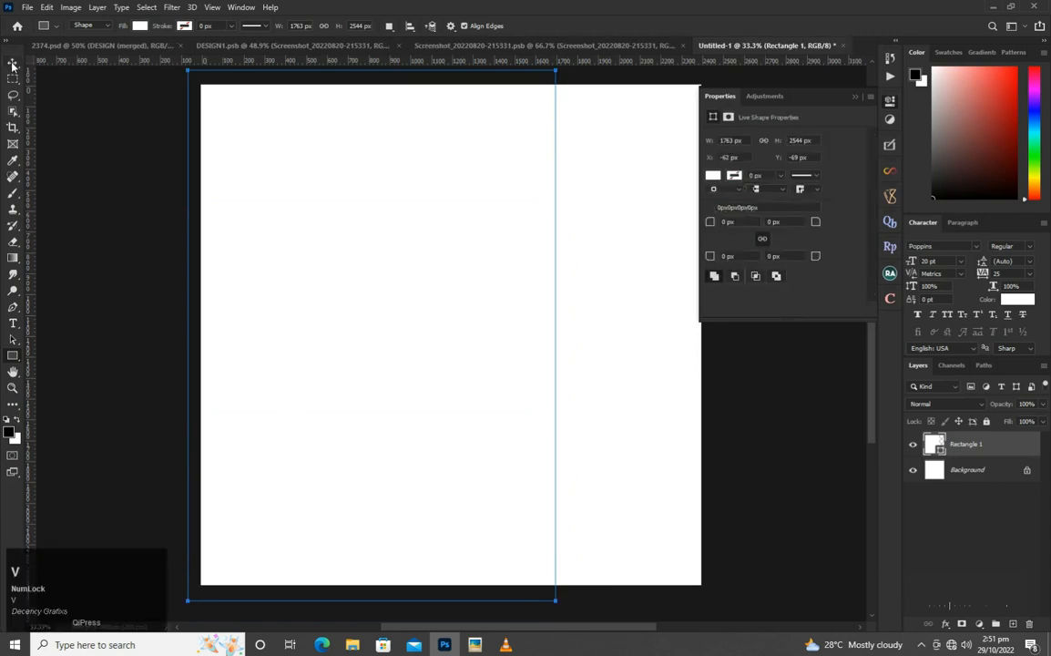
Fill the rectangle with the solid green colour 00a153.
{"action": "left_click", "coordinate": [715, 177]}
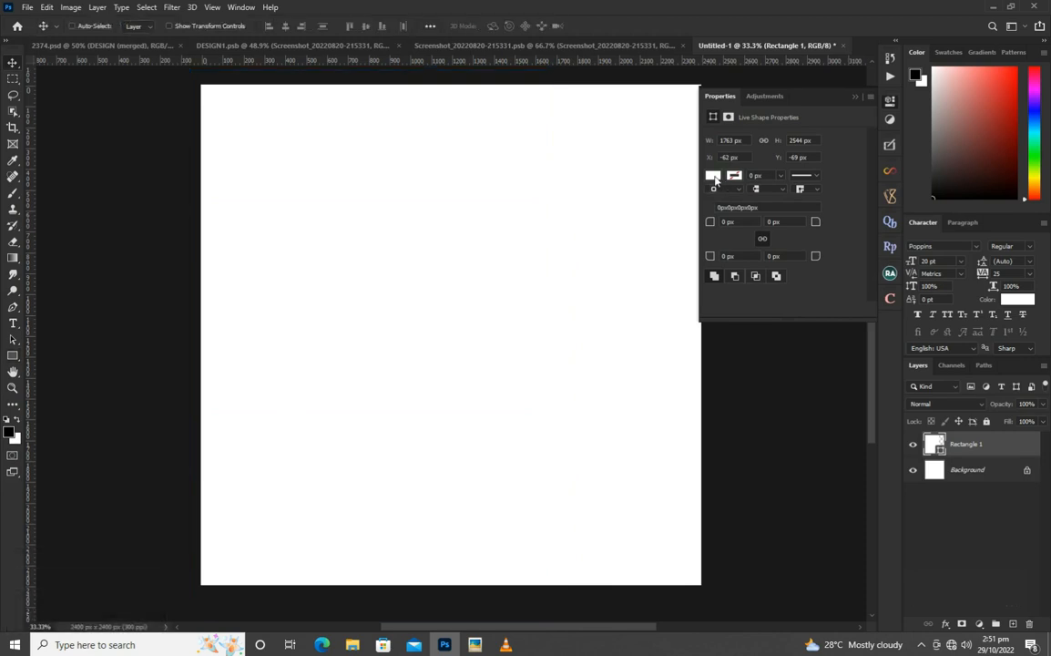
{"action": "left_click", "coordinate": [714, 176]}
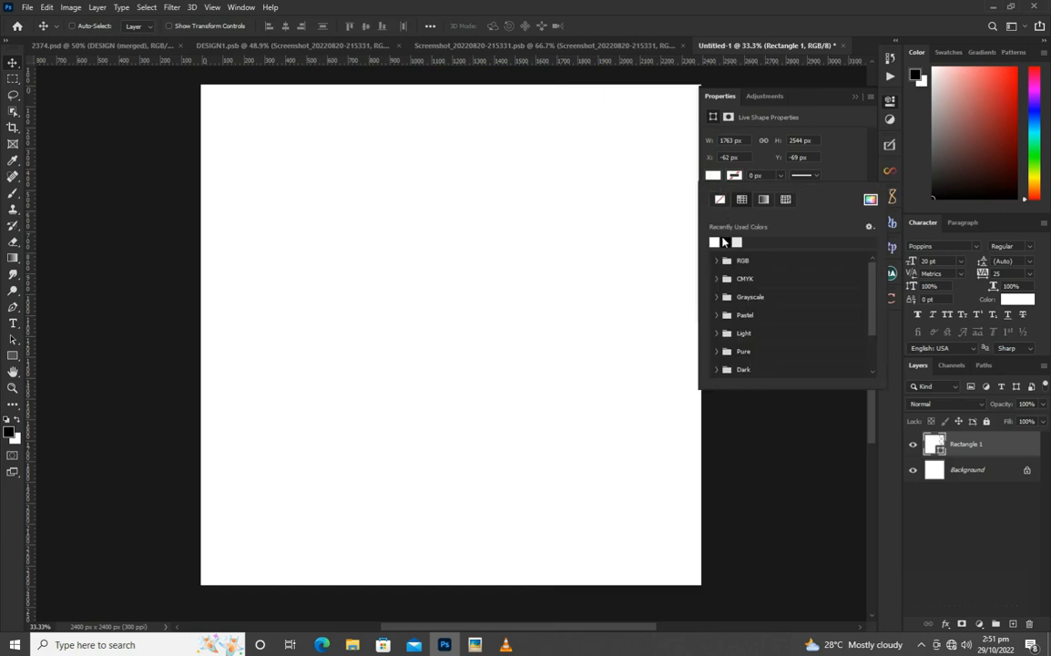
{"action": "left_click", "coordinate": [869, 200]}
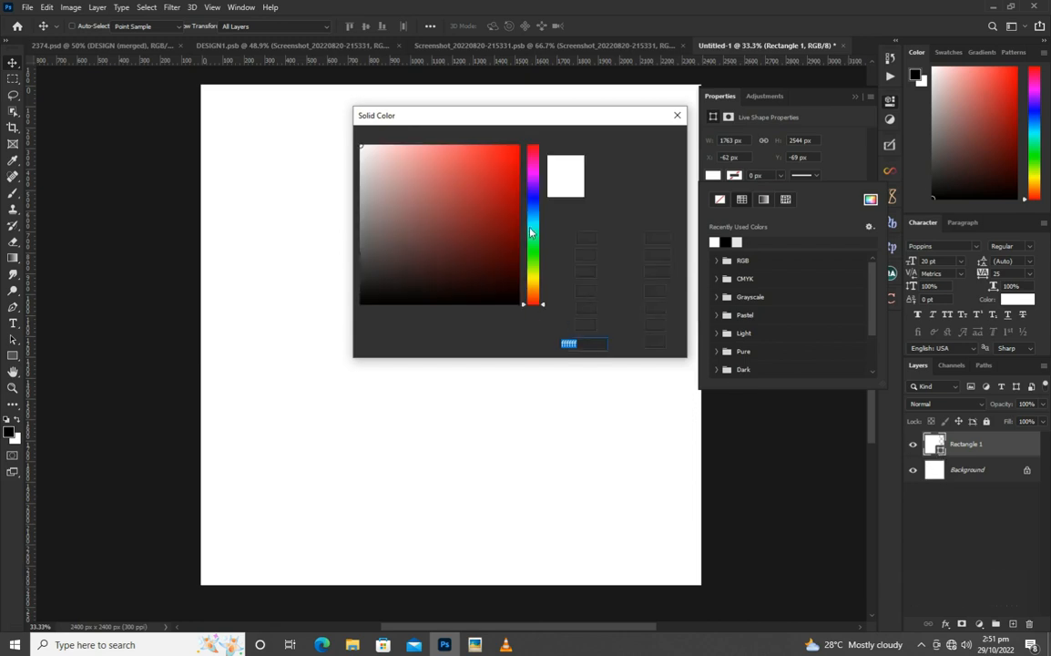
{"action": "left_click", "coordinate": [532, 227]}
{"action": "left_click_drag", "start_coordinate": [503, 215], "coordinate": [541, 192]}
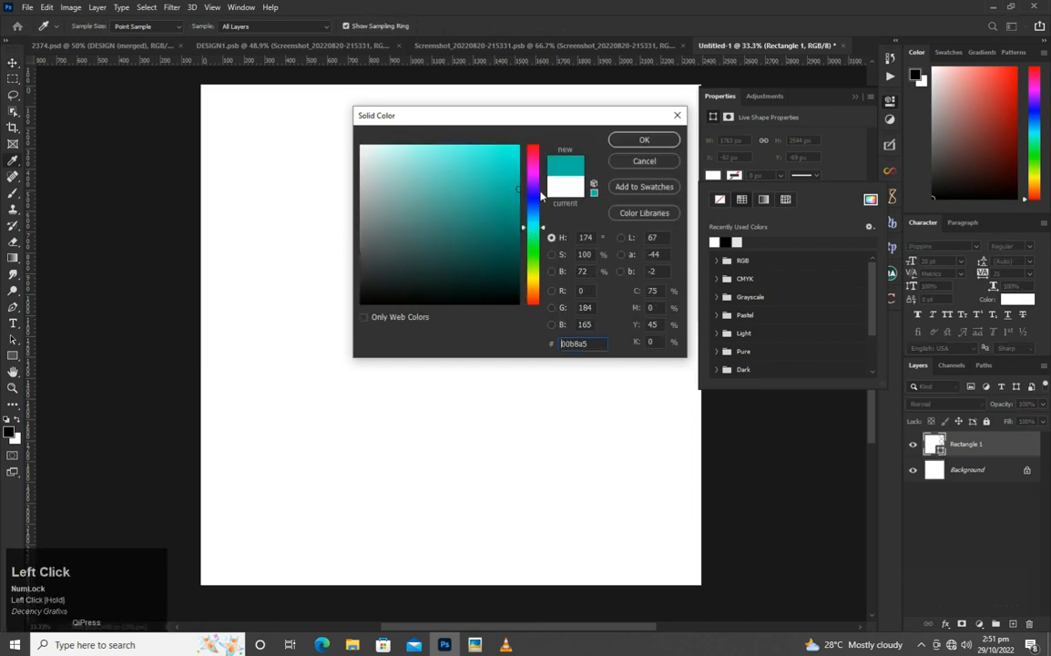
{"action": "left_click_drag", "start_coordinate": [533, 237], "coordinate": [538, 233]}
{"action": "left_click", "coordinate": [532, 239]}
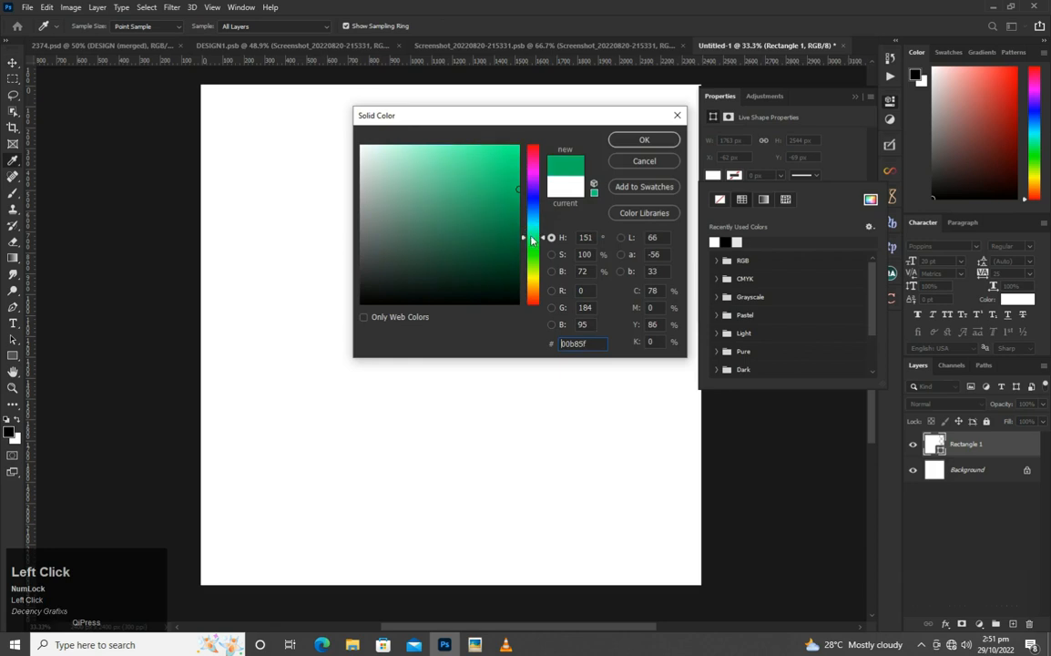
{"action": "left_click", "coordinate": [644, 140]}
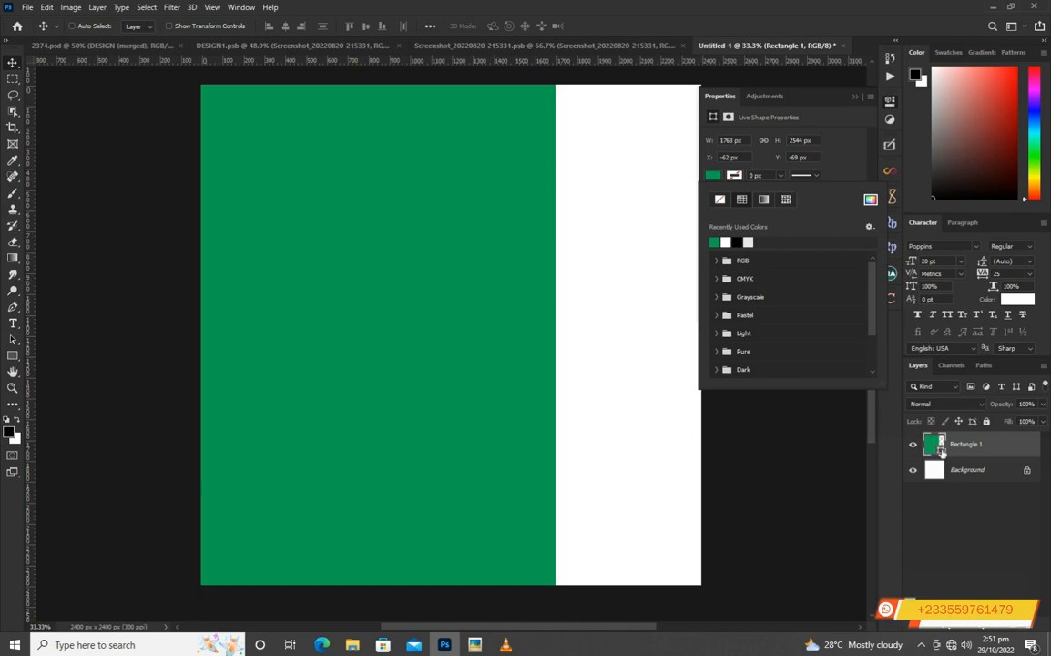
Change the rectangle's fill to a dark teal green.
{"action": "left_click", "coordinate": [940, 452]}
{"action": "double_click", "coordinate": [941, 453]}
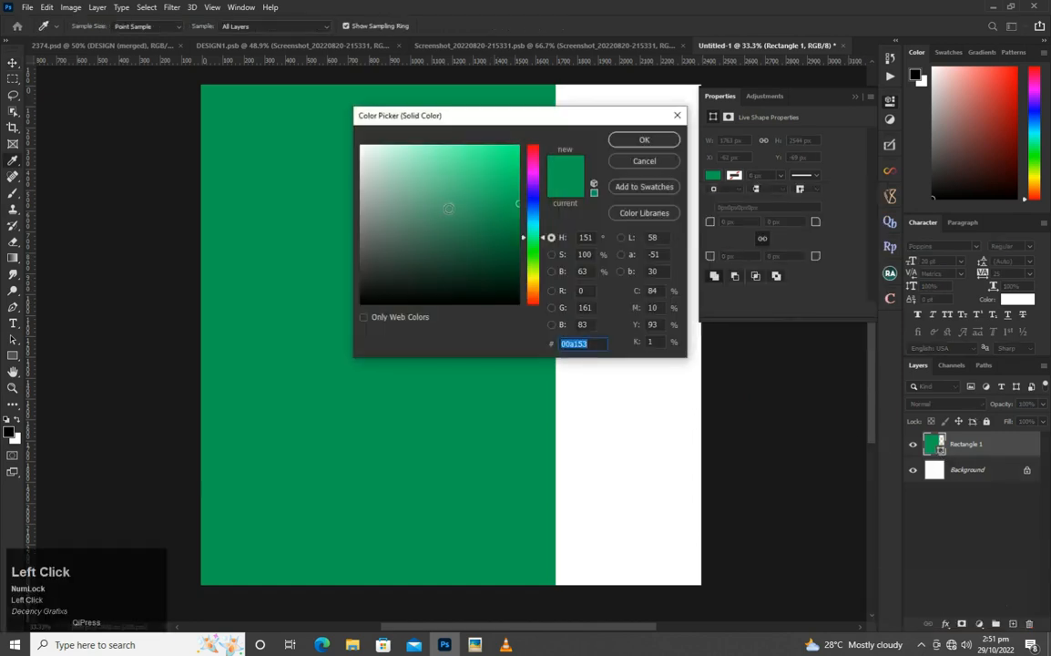
{"action": "left_click_drag", "start_coordinate": [515, 246], "coordinate": [538, 232]}
{"action": "left_click", "coordinate": [627, 142]}
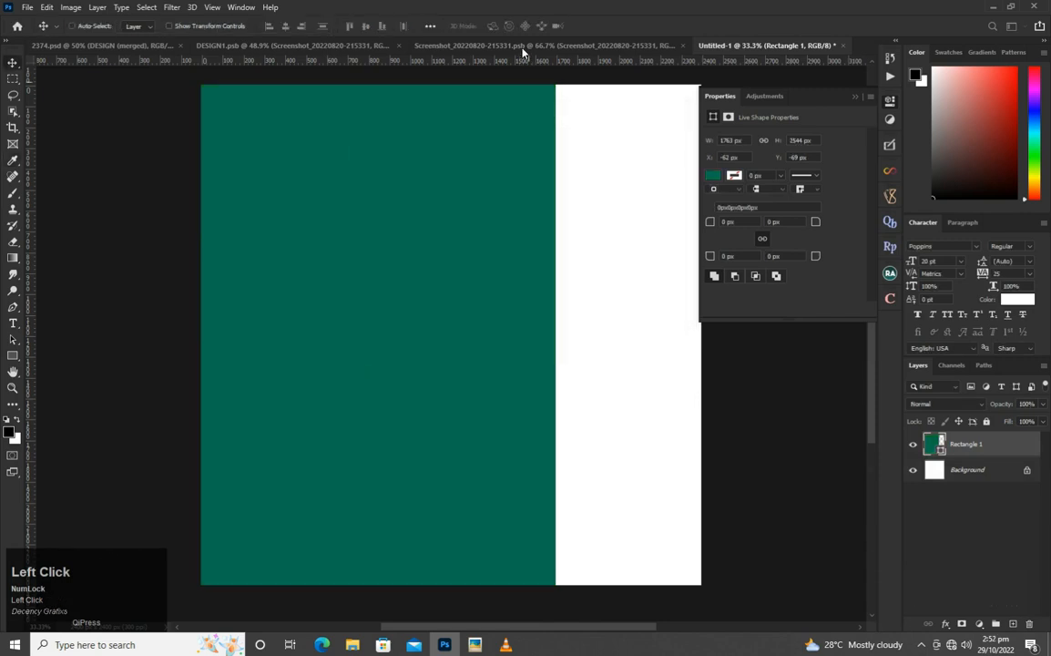
Copy the merged phone mockup layer from 2374.psd into the new square document and place it over the green panel.
{"action": "left_click", "coordinate": [258, 46]}
{"action": "left_click", "coordinate": [55, 42]}
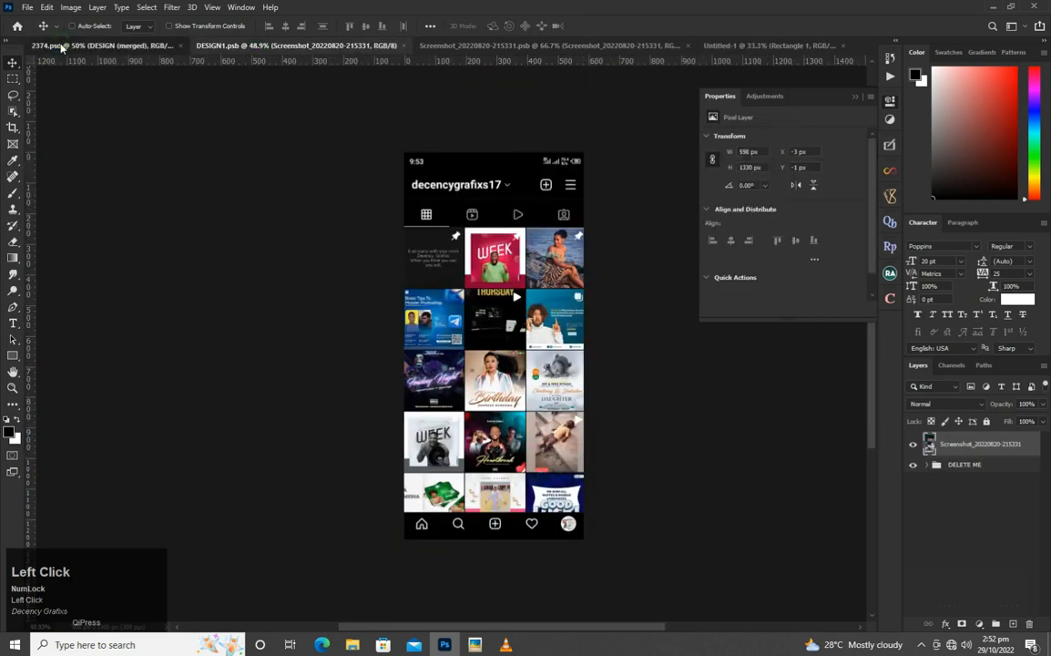
{"action": "left_click_drag", "start_coordinate": [617, 399], "coordinate": [569, 370]}
{"action": "left_click_drag", "start_coordinate": [503, 282], "coordinate": [440, 184]}
Scale the phone mockup to about 210% and position it across the boundary between the green panel and the white area.
{"action": "key", "text": "ctrl+t"}
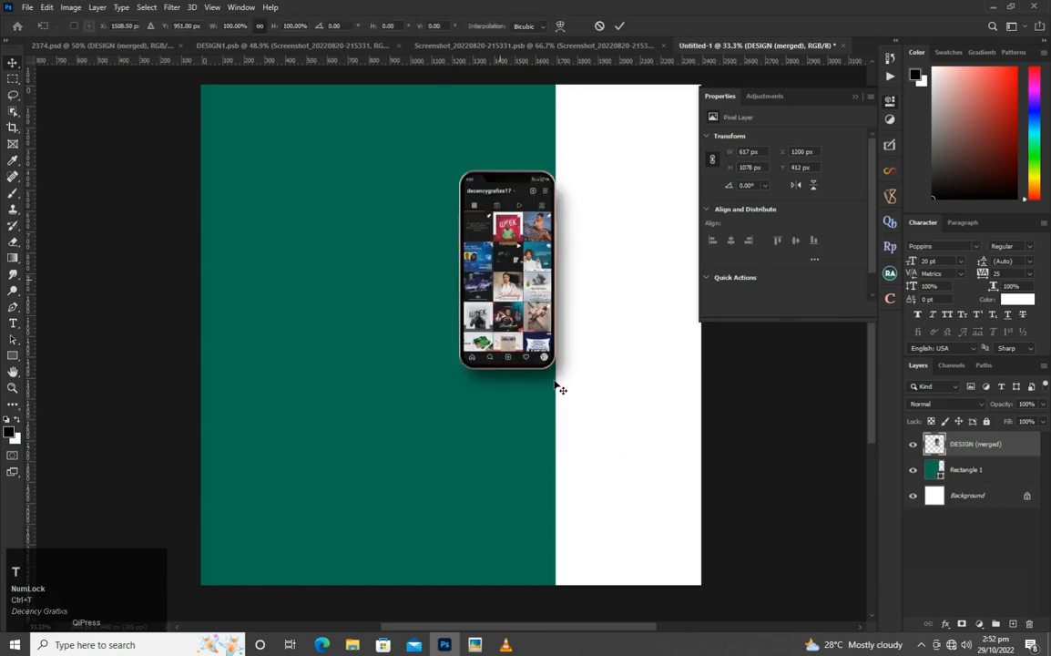
{"action": "left_click_drag", "start_coordinate": [577, 393], "coordinate": [748, 556]}
{"action": "left_click_drag", "start_coordinate": [598, 474], "coordinate": [596, 410]}
{"action": "left_click_drag", "start_coordinate": [451, 513], "coordinate": [416, 576]}
{"action": "left_click_drag", "start_coordinate": [544, 350], "coordinate": [551, 366]}
{"action": "key", "text": "Return"}
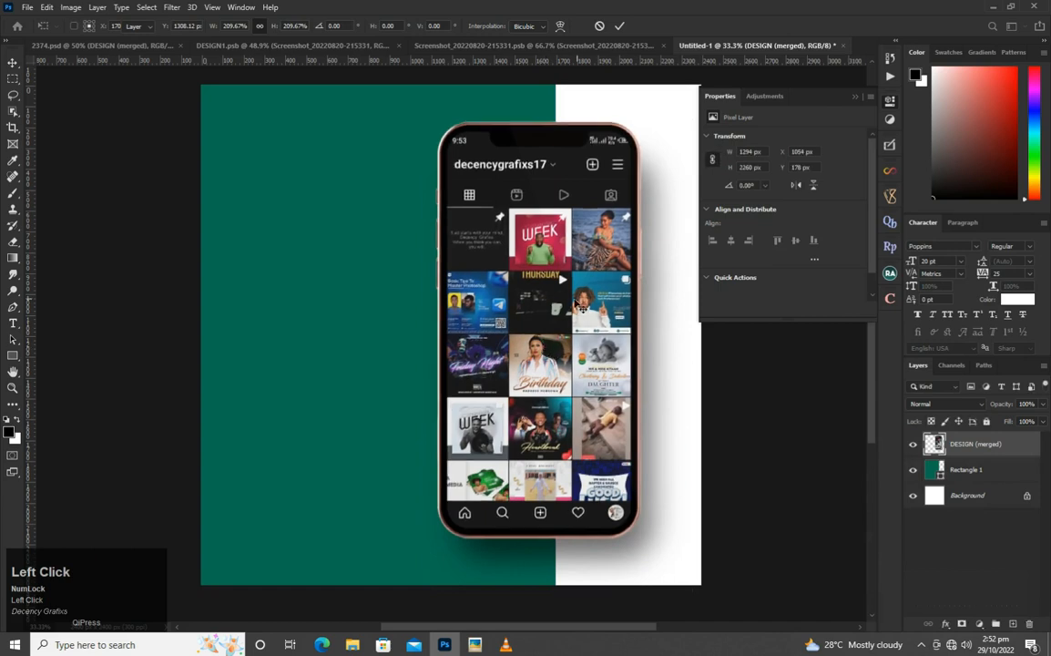
{"action": "scroll", "coordinate": [458, 330], "scroll_direction": "down", "scroll_amount": 5}
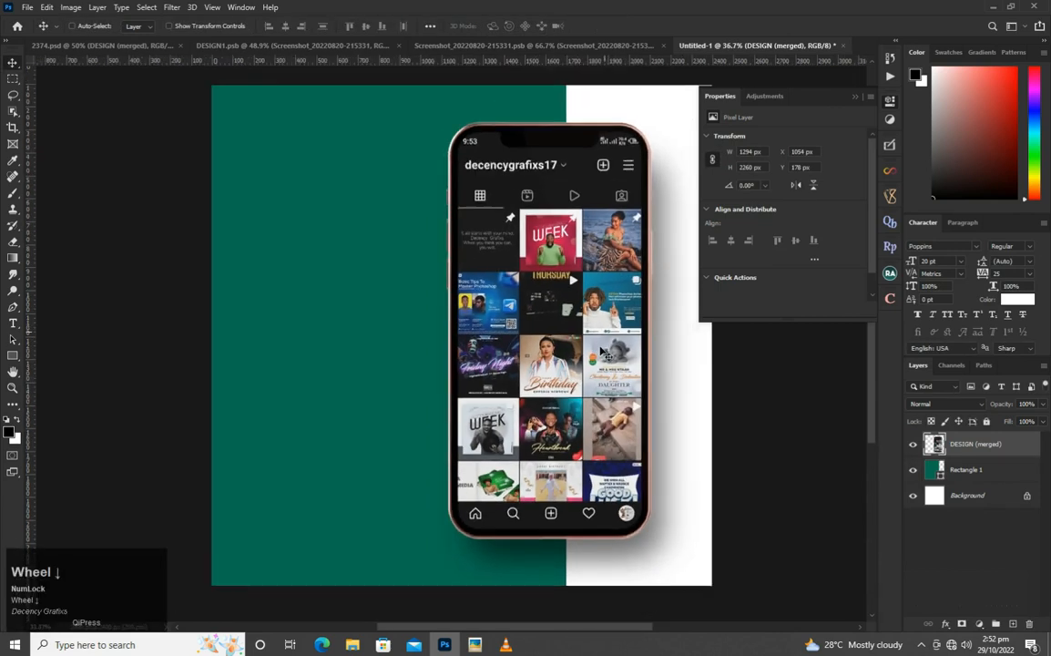
{"action": "scroll", "coordinate": [406, 270], "scroll_direction": "down", "scroll_amount": 4}
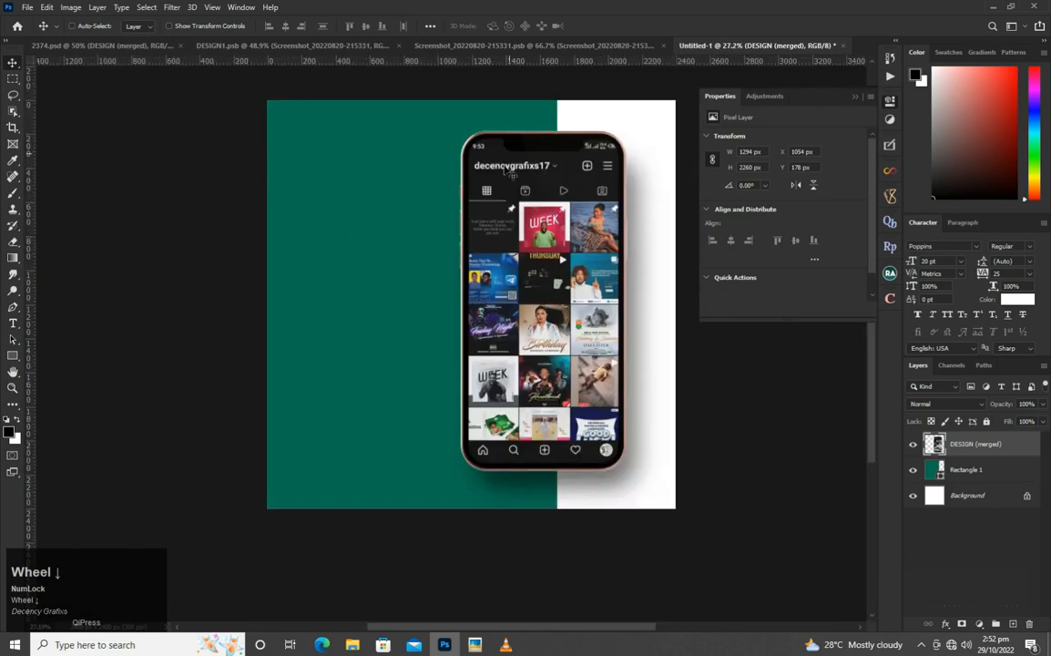
{"action": "scroll", "coordinate": [347, 251], "scroll_direction": "down", "scroll_amount": 3}
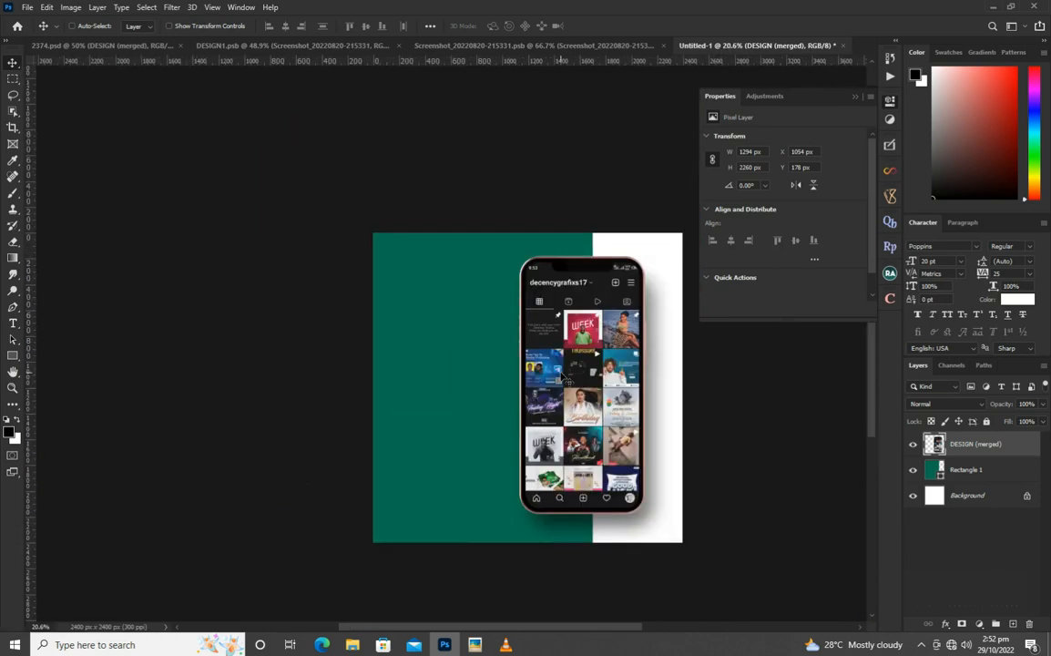